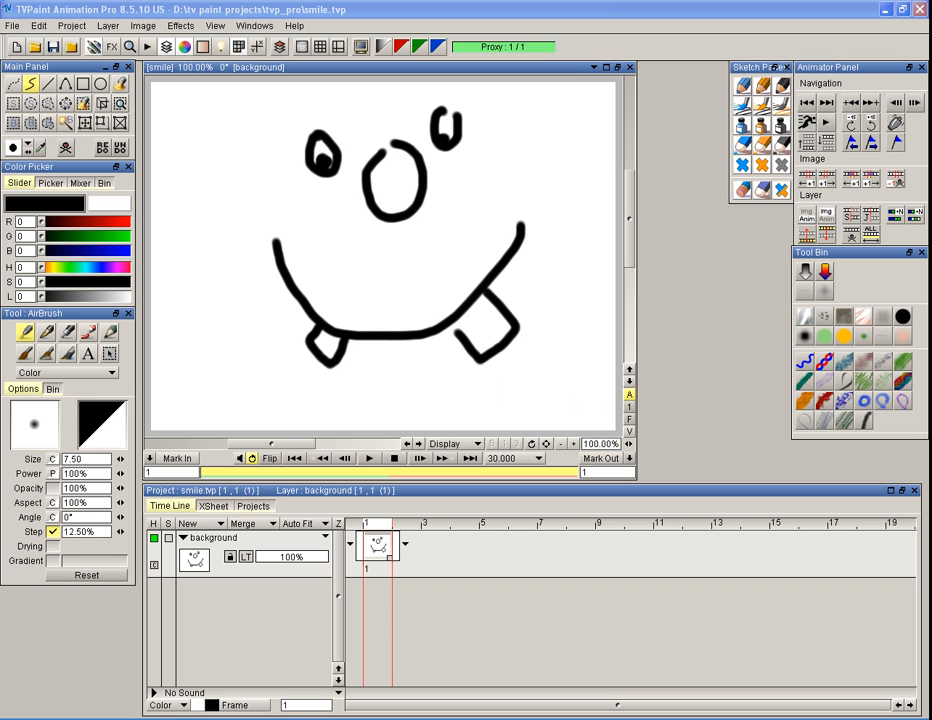
# Quit the program with its configuration saved, and relaunch TVPaint Animation Pro from the desktop
pyautogui.click(919, 9)
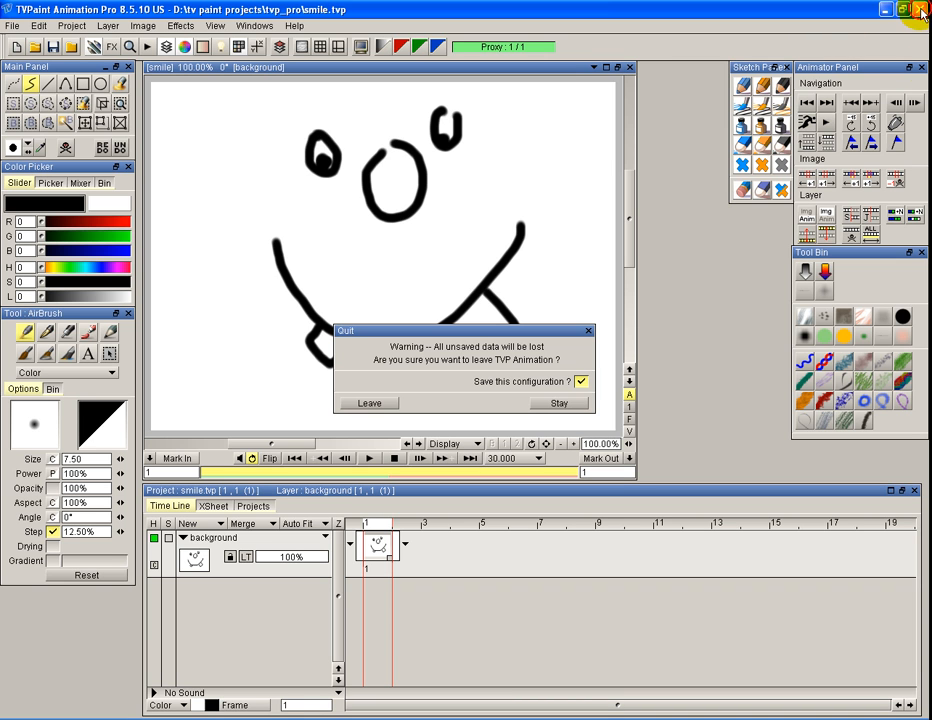
pyautogui.click(580, 380)
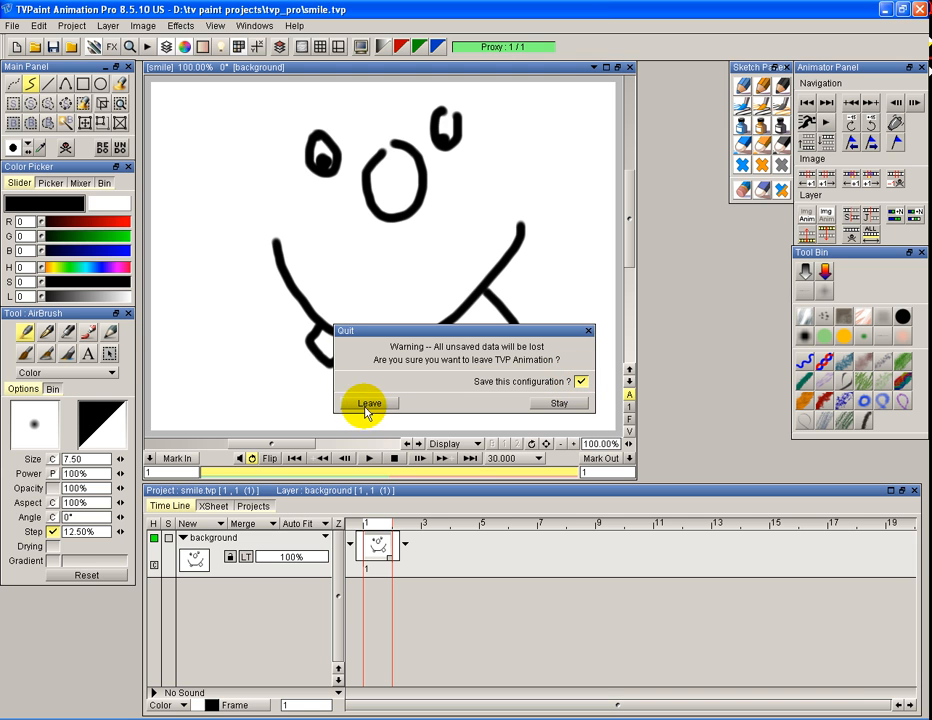
pyautogui.click(374, 402)
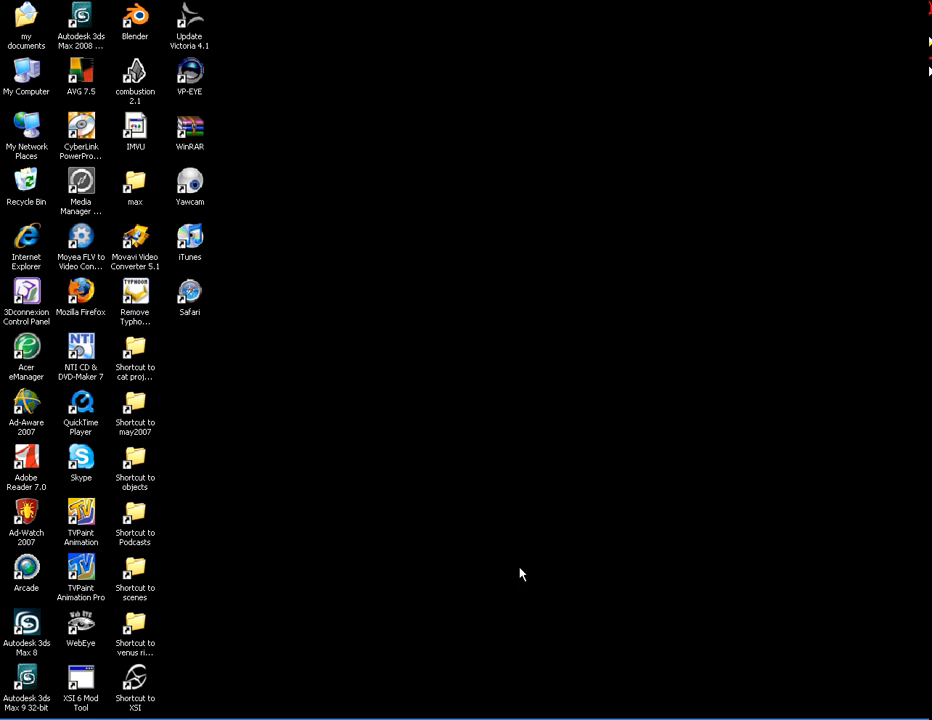
pyautogui.doubleClick(78, 566)
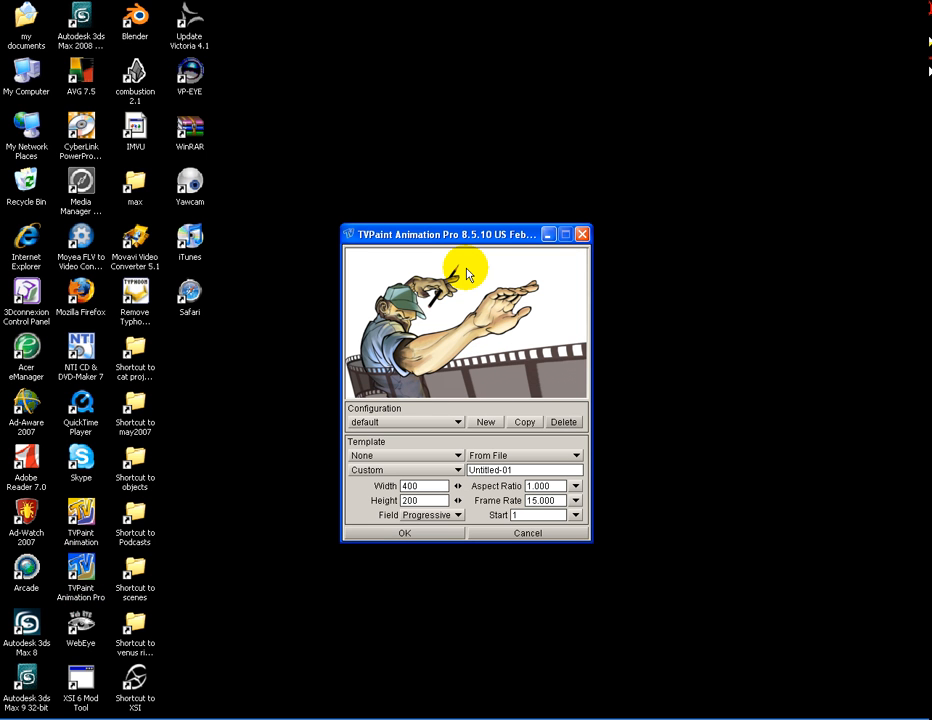
# Examine the available configurations and the config folder options in the startup window
pyautogui.moveTo(427, 232); pyautogui.dragTo(420, 186)
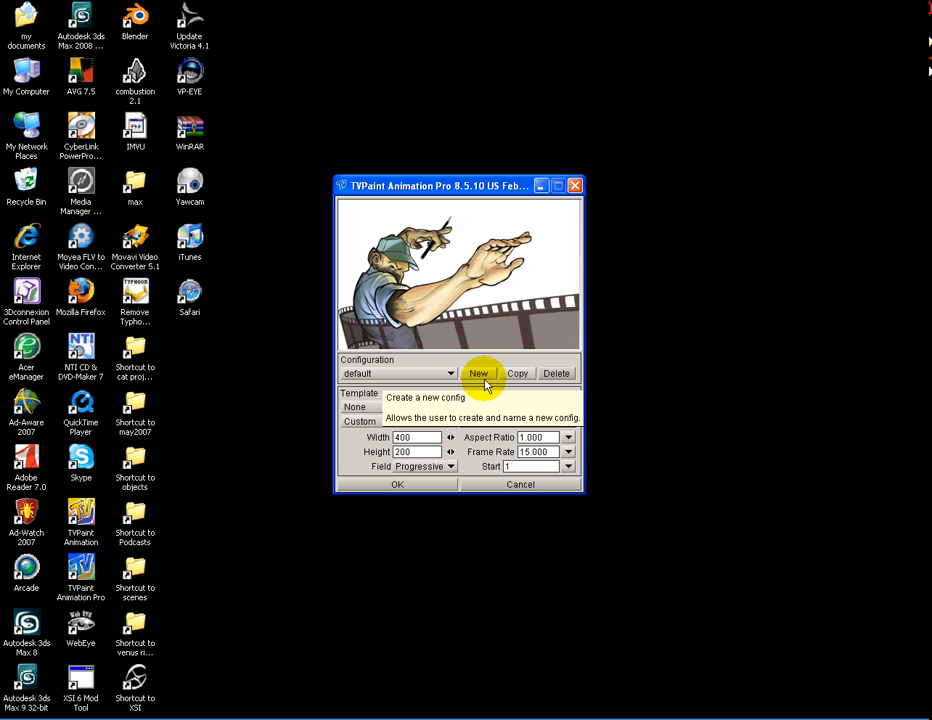
pyautogui.click(410, 374)
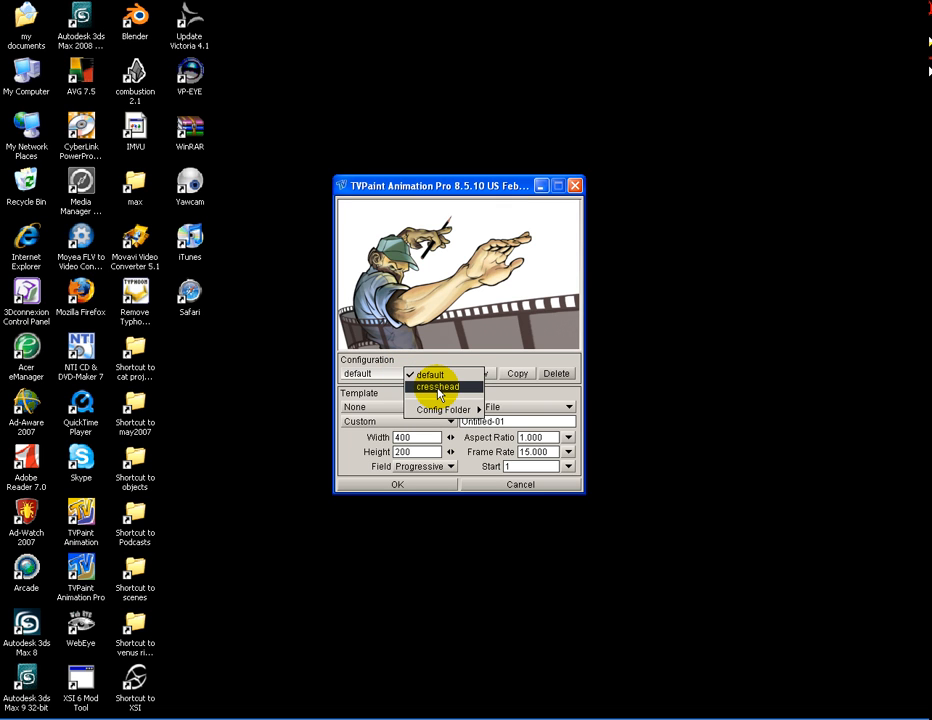
pyautogui.moveTo(440, 410)
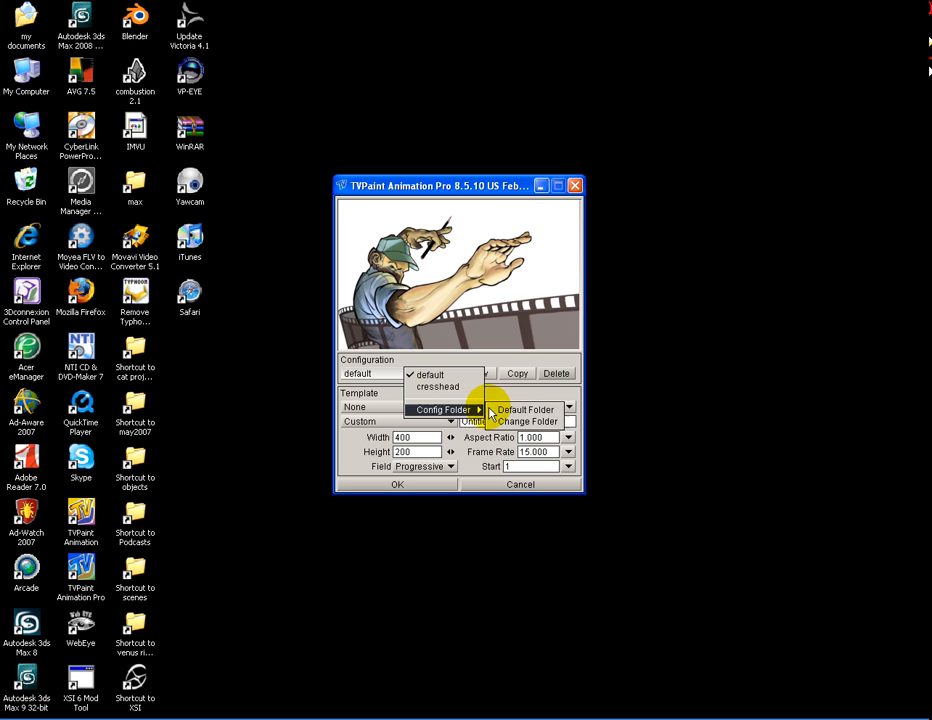
pyautogui.click(511, 397)
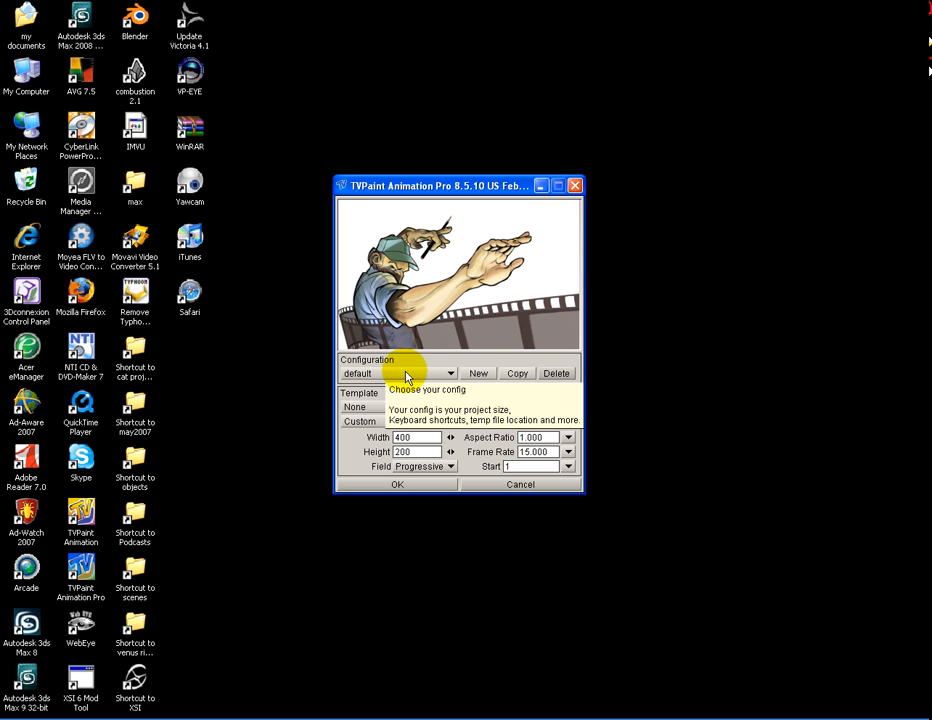
# Create a new startup configuration named woof
pyautogui.click(477, 373)
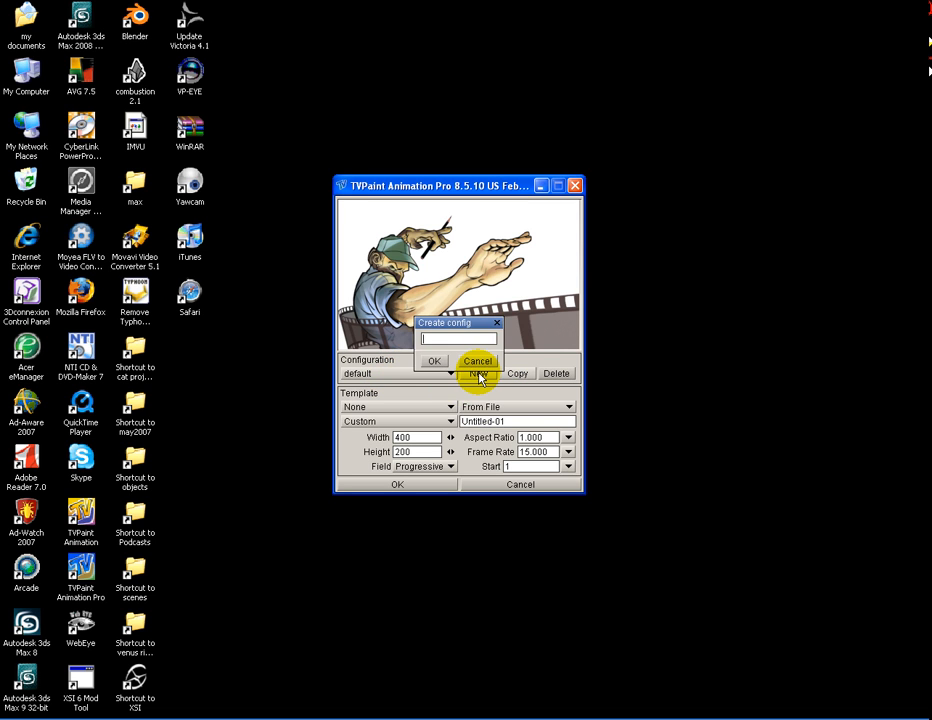
pyautogui.write('woot')
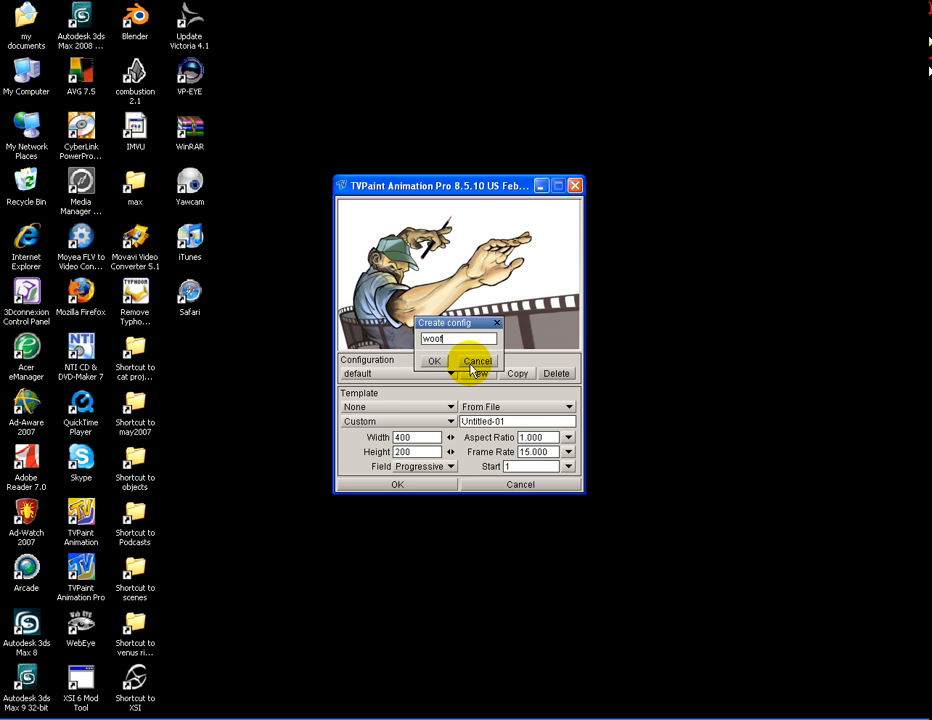
pyautogui.press('BackSpace')
pyautogui.write('f')
pyautogui.click(435, 362)
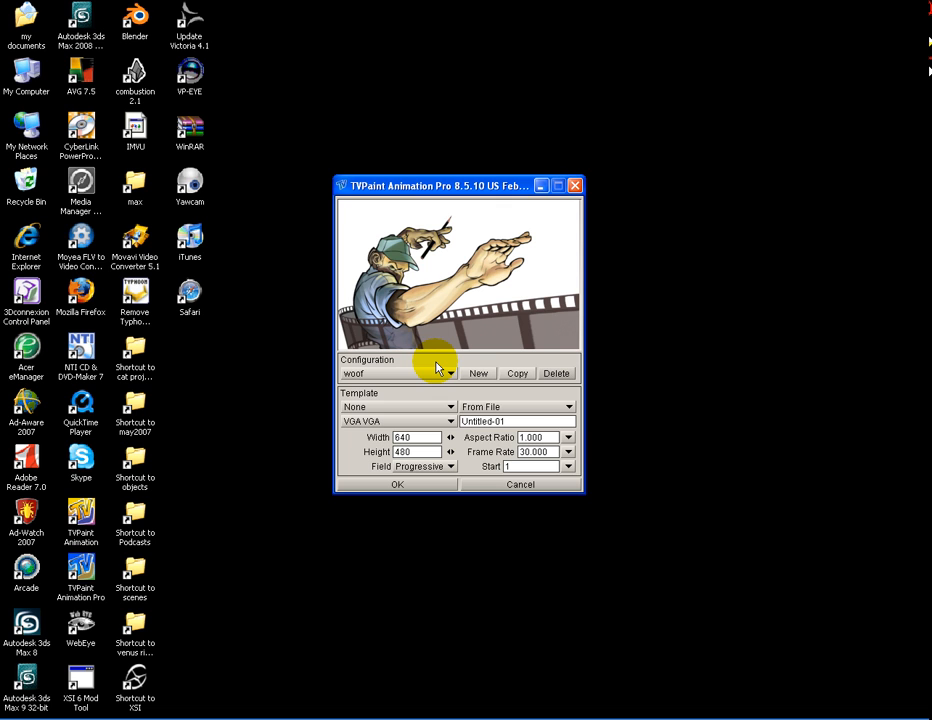
# Choose the default configuration and start the program with it
pyautogui.click(420, 370)
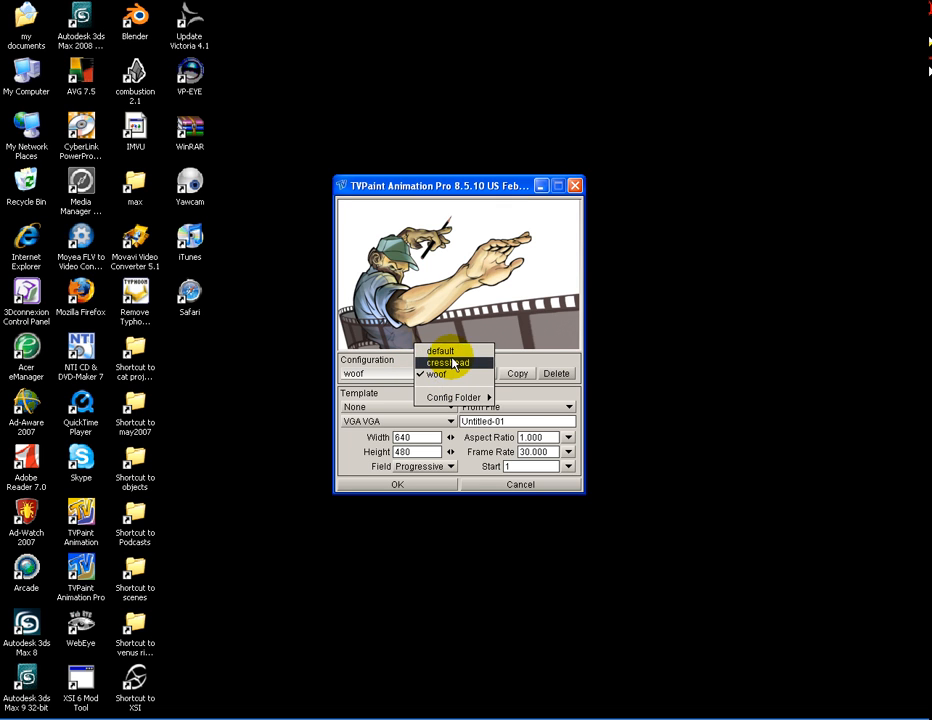
pyautogui.click(443, 352)
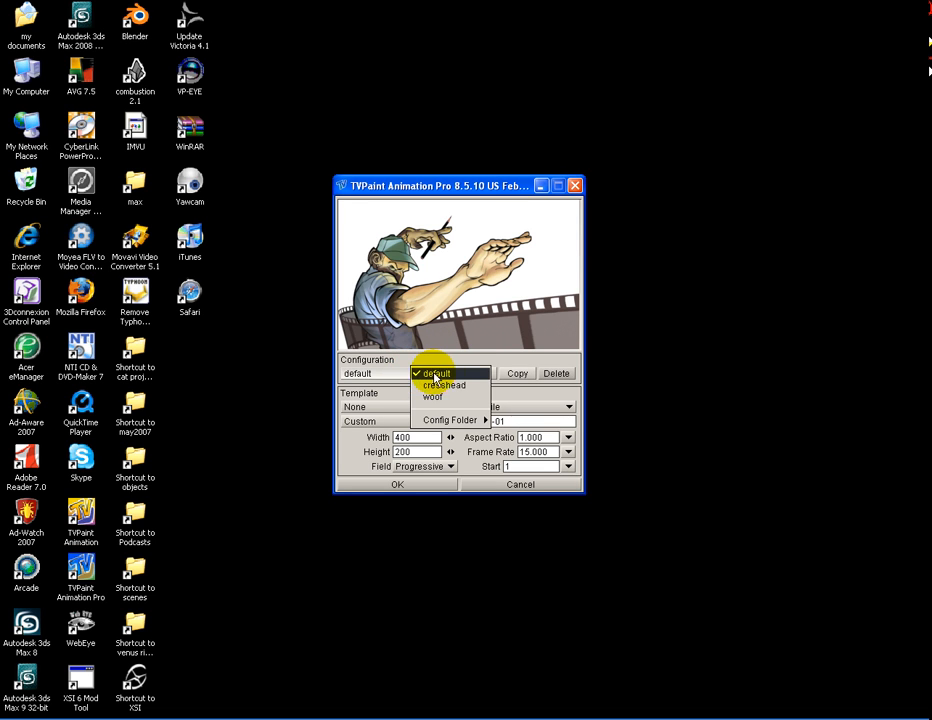
pyautogui.click(430, 374)
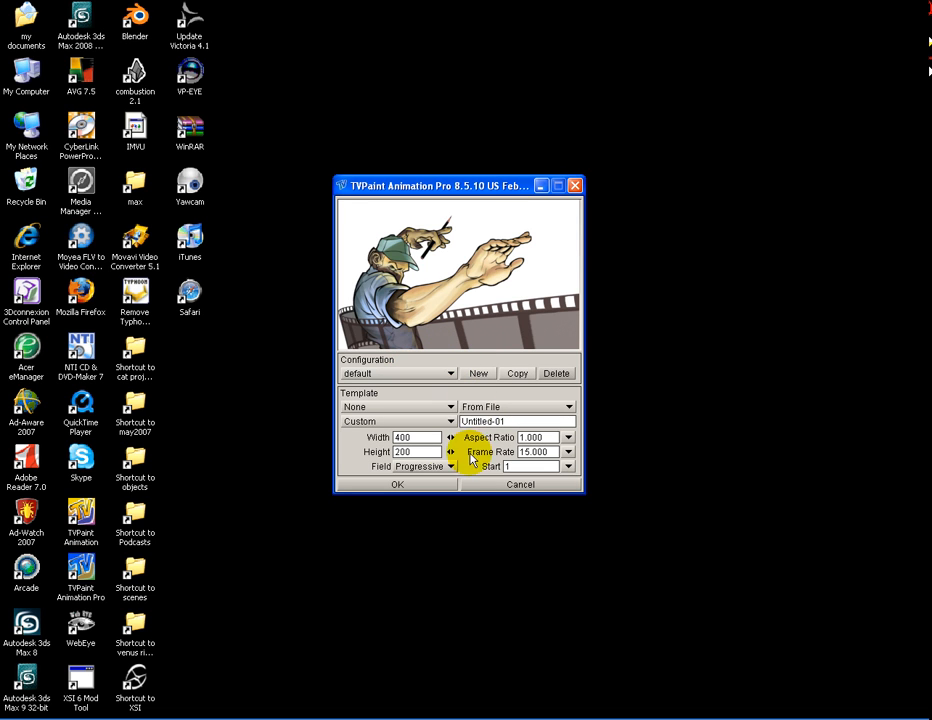
pyautogui.click(412, 485)
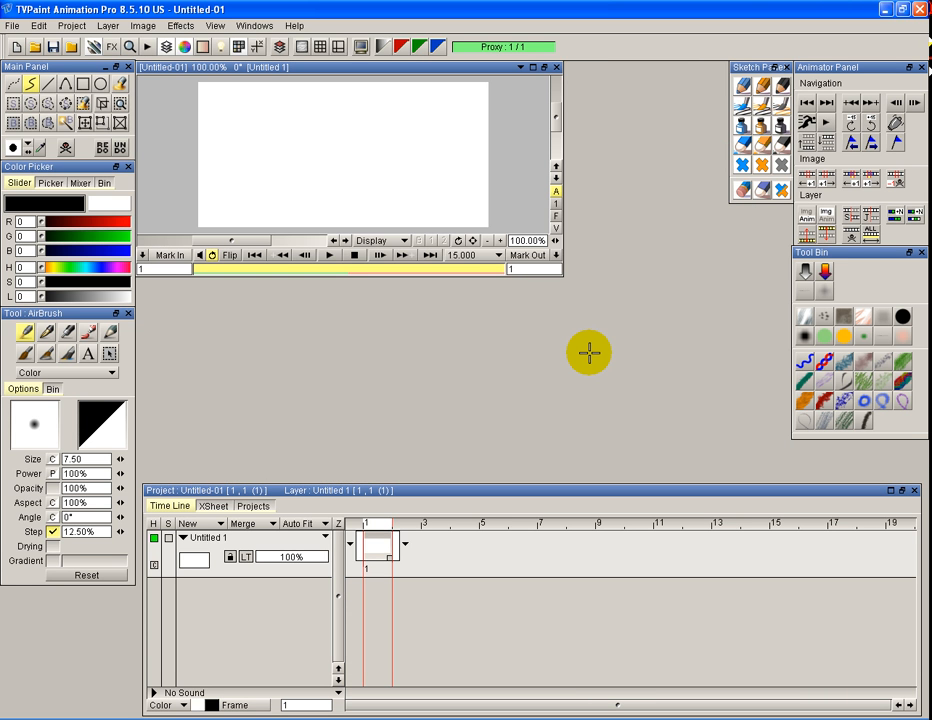
# Open the preferences and look through the Display, Interface and Memory&Cache settings, ending on the General settings
pyautogui.moveTo(195, 68); pyautogui.dragTo(226, 87)
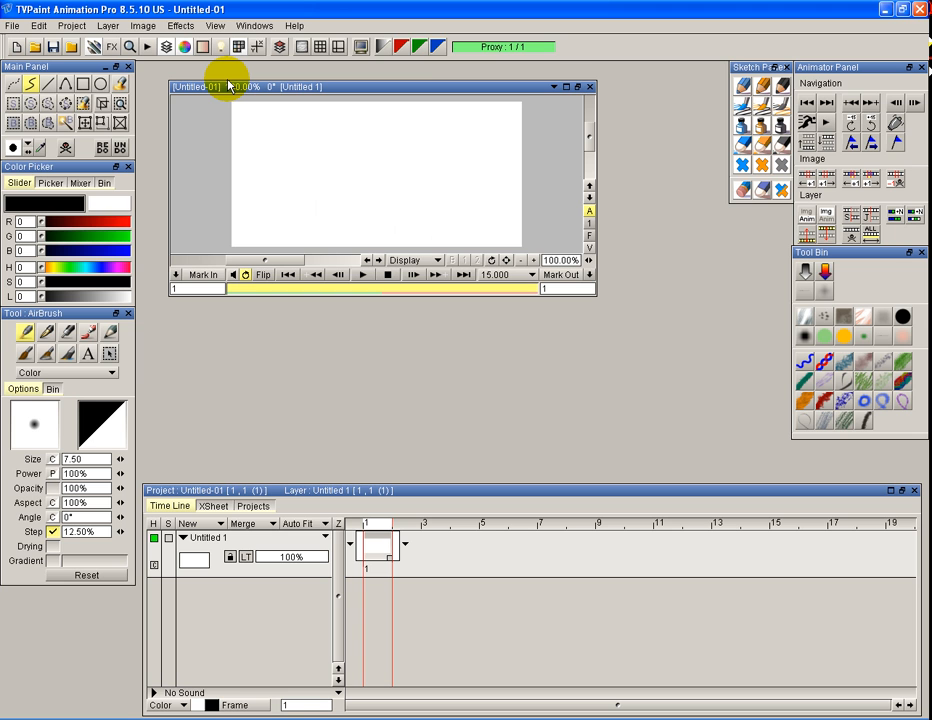
pyautogui.click(40, 26)
pyautogui.click(90, 190)
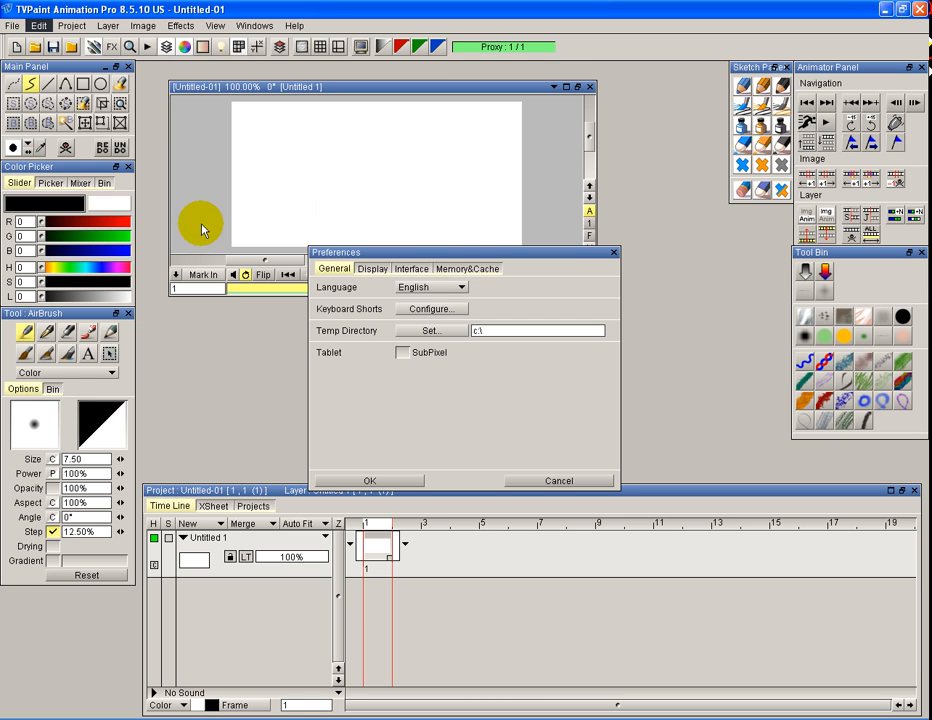
pyautogui.moveTo(410, 250); pyautogui.dragTo(353, 223)
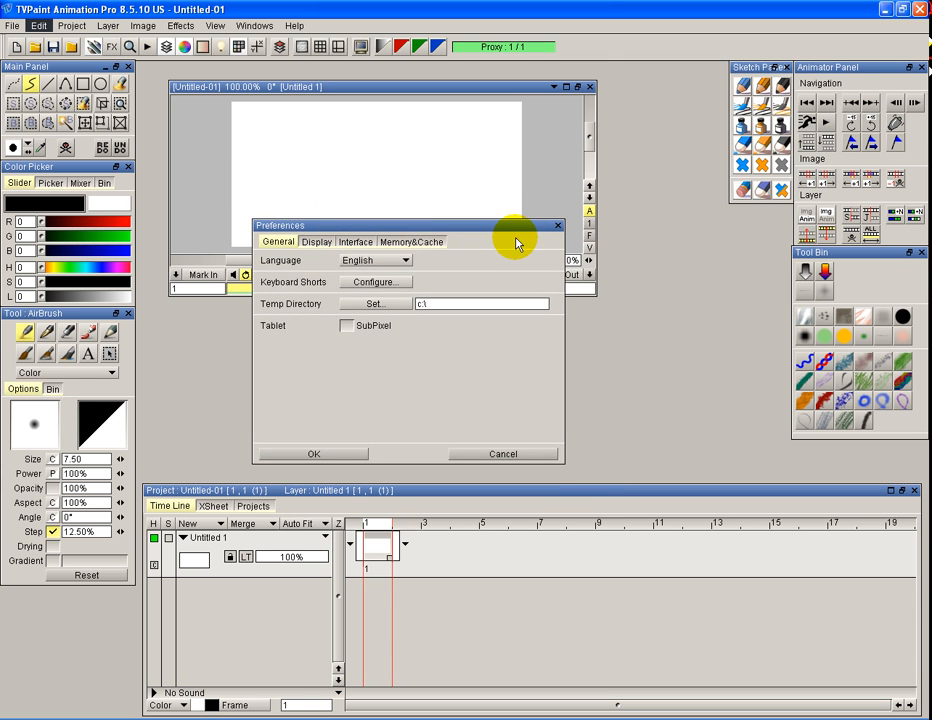
pyautogui.click(314, 242)
pyautogui.click(355, 242)
pyautogui.click(408, 242)
pyautogui.click(283, 242)
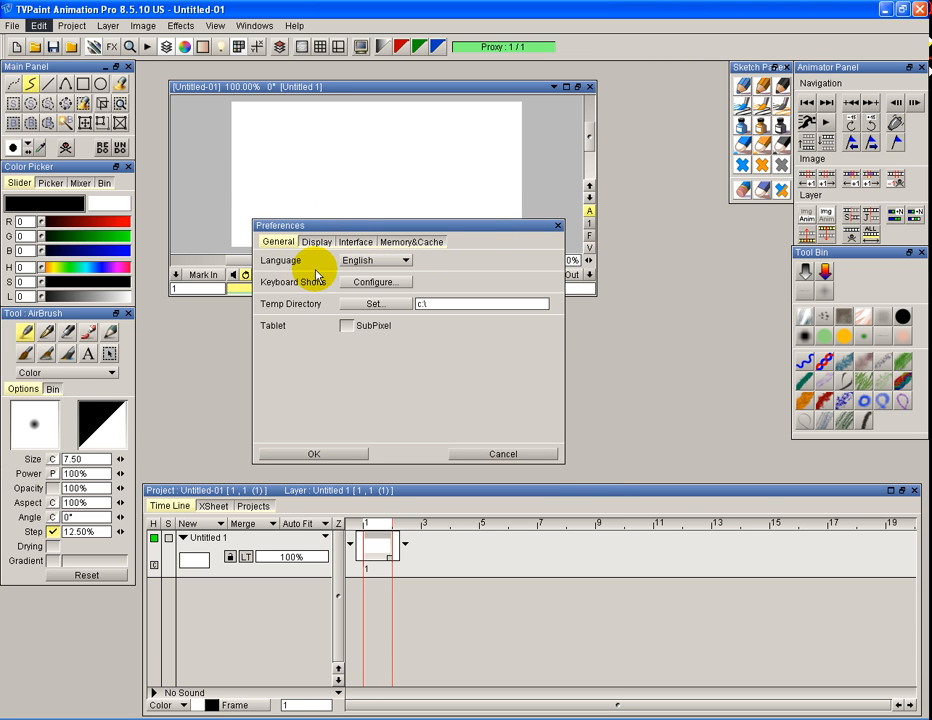
# Set the program language to English and acknowledge the restart notice
pyautogui.click(362, 260)
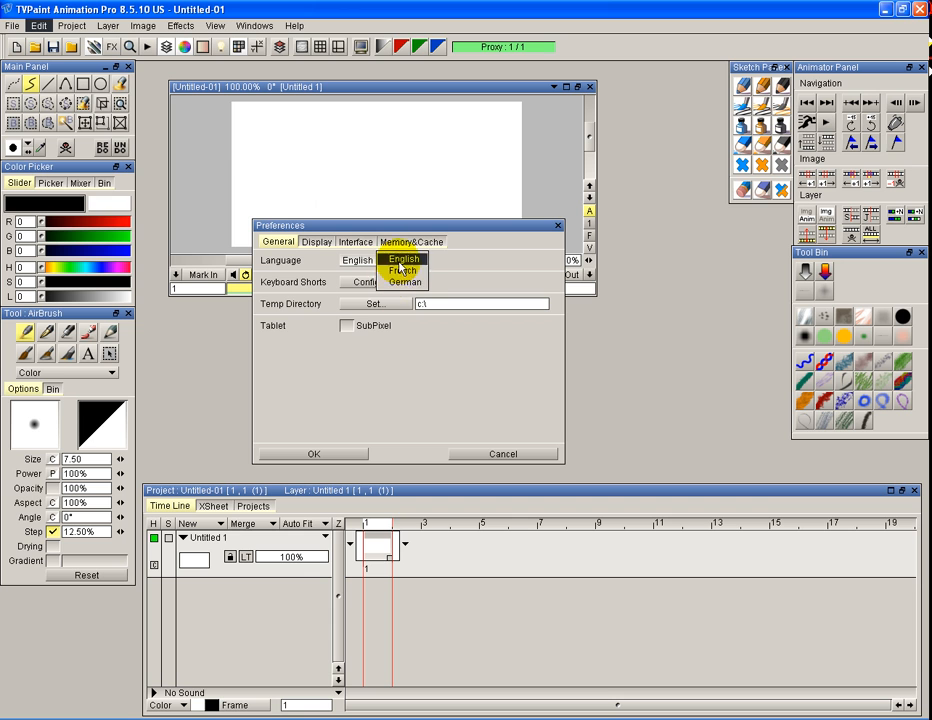
pyautogui.click(400, 262)
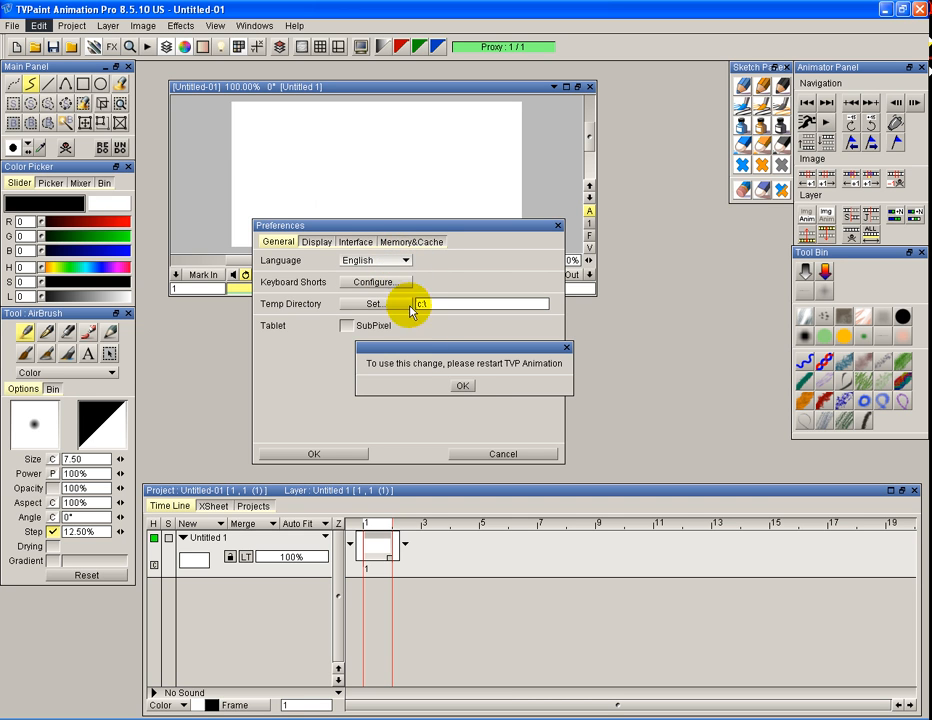
pyautogui.click(466, 387)
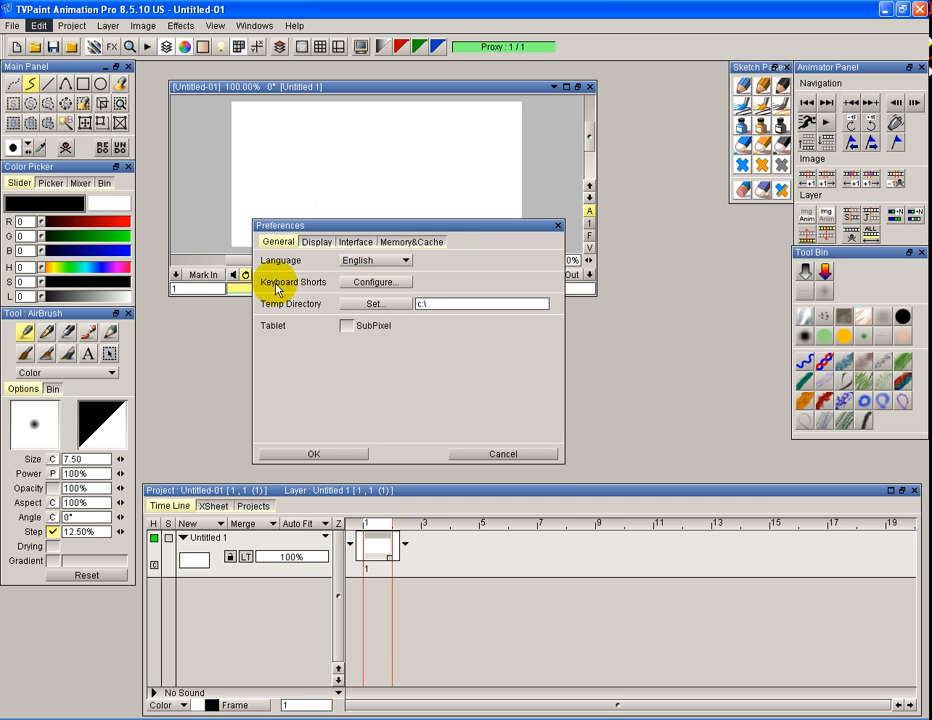
# Open the keyboard shortcut configuration and examine the key assignments and the list of available commands
pyautogui.click(365, 289)
pyautogui.moveTo(328, 147); pyautogui.dragTo(270, 47)
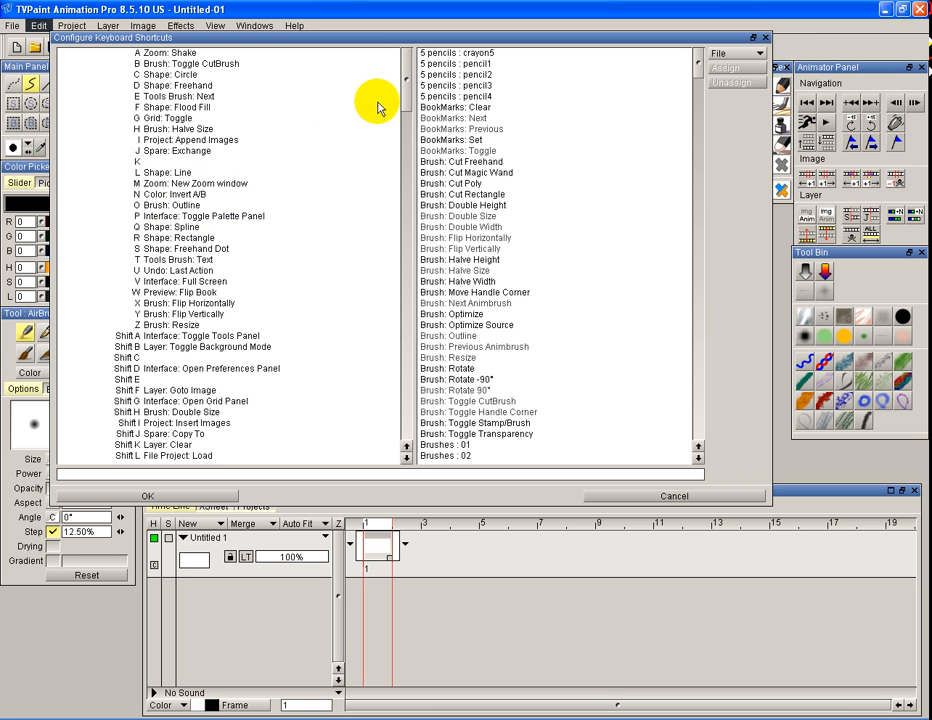
pyautogui.moveTo(406, 83); pyautogui.dragTo(380, 95)
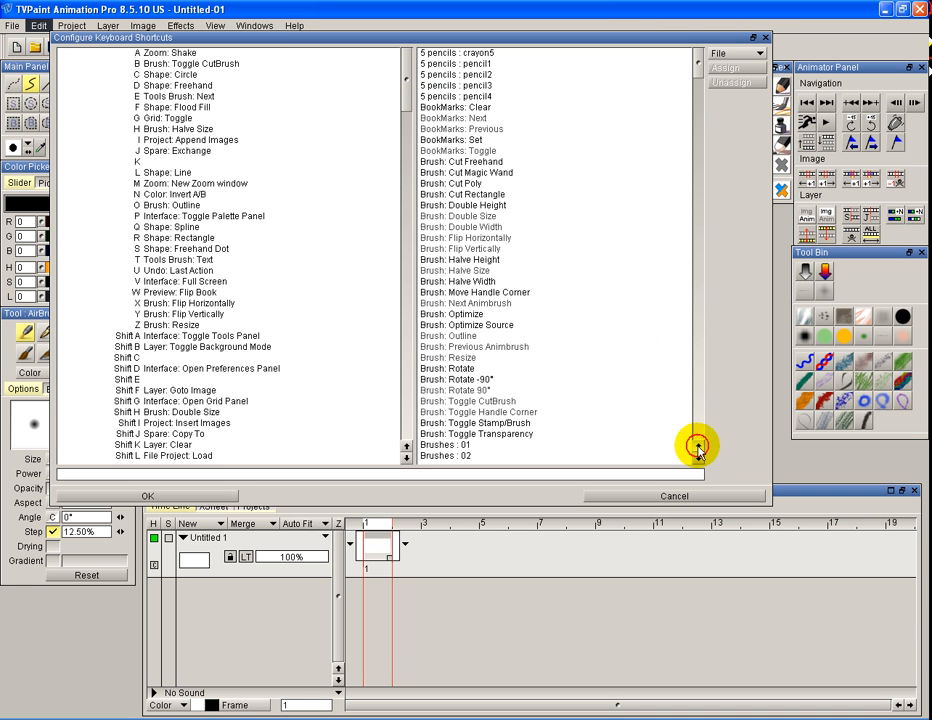
pyautogui.moveTo(695, 62)
pyautogui.mouseDown()
pyautogui.moveTo(714, 248)
pyautogui.moveTo(689, 432)
pyautogui.moveTo(683, 57)
pyautogui.mouseUp()
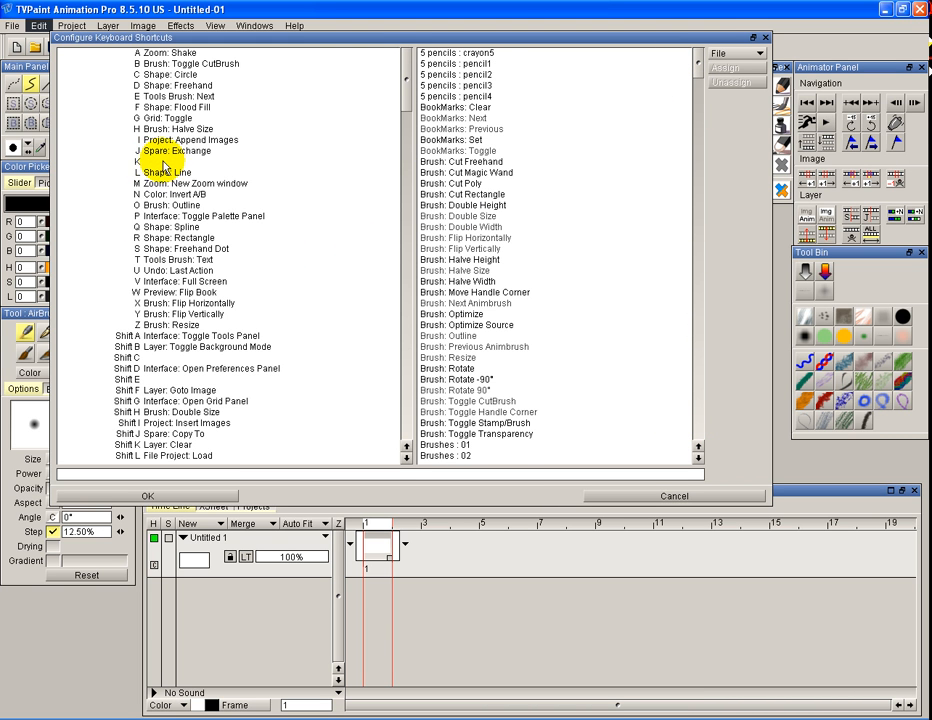
pyautogui.moveTo(401, 87); pyautogui.dragTo(410, 264)
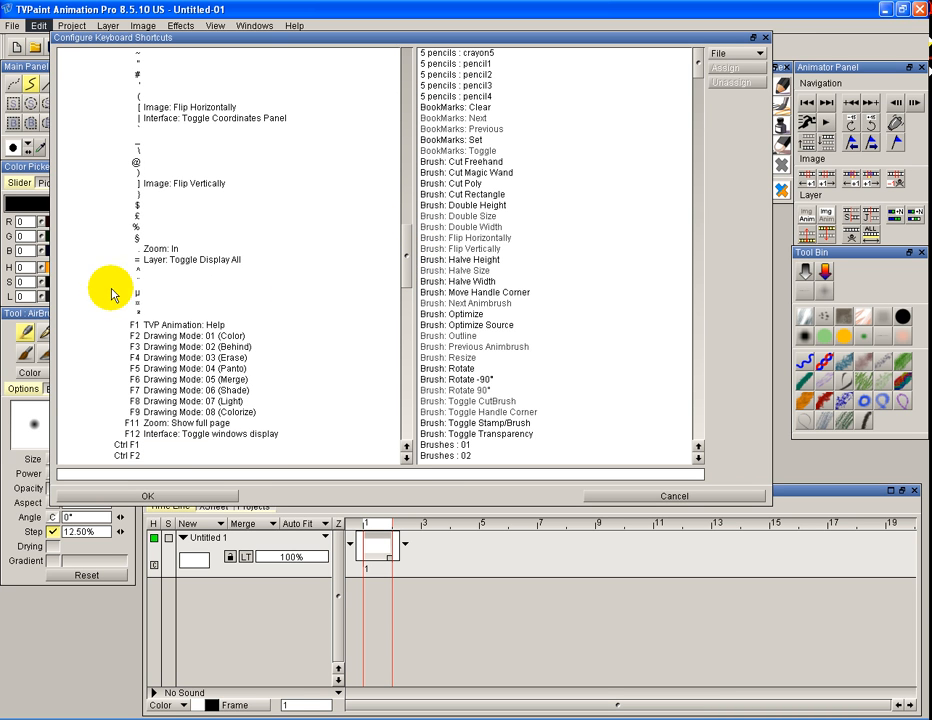
# Pick the @ key and the Sketch Panel: Tint Red command as a shortcut pair, and cancel without assigning them
pyautogui.click(139, 163)
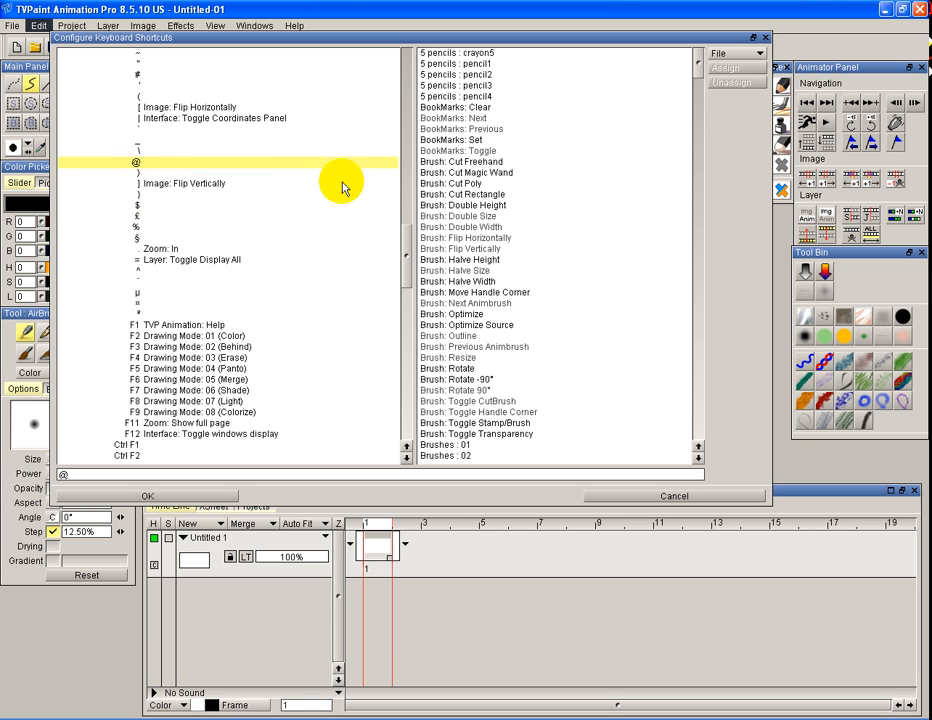
pyautogui.moveTo(699, 67)
pyautogui.mouseDown()
pyautogui.moveTo(680, 281)
pyautogui.moveTo(684, 368)
pyautogui.moveTo(551, 385)
pyautogui.mouseUp()
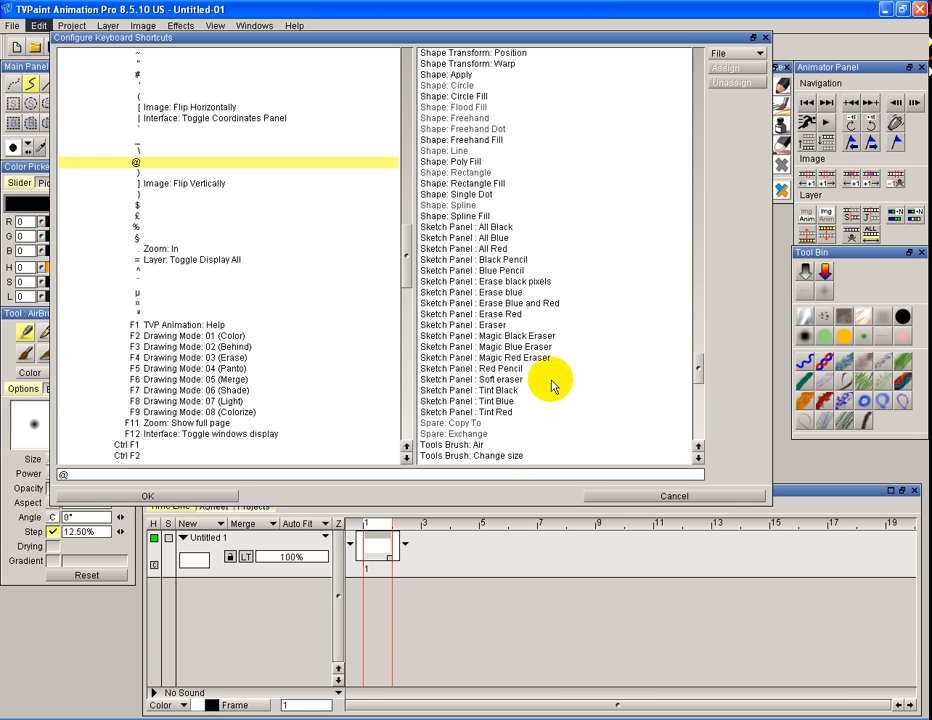
pyautogui.click(490, 412)
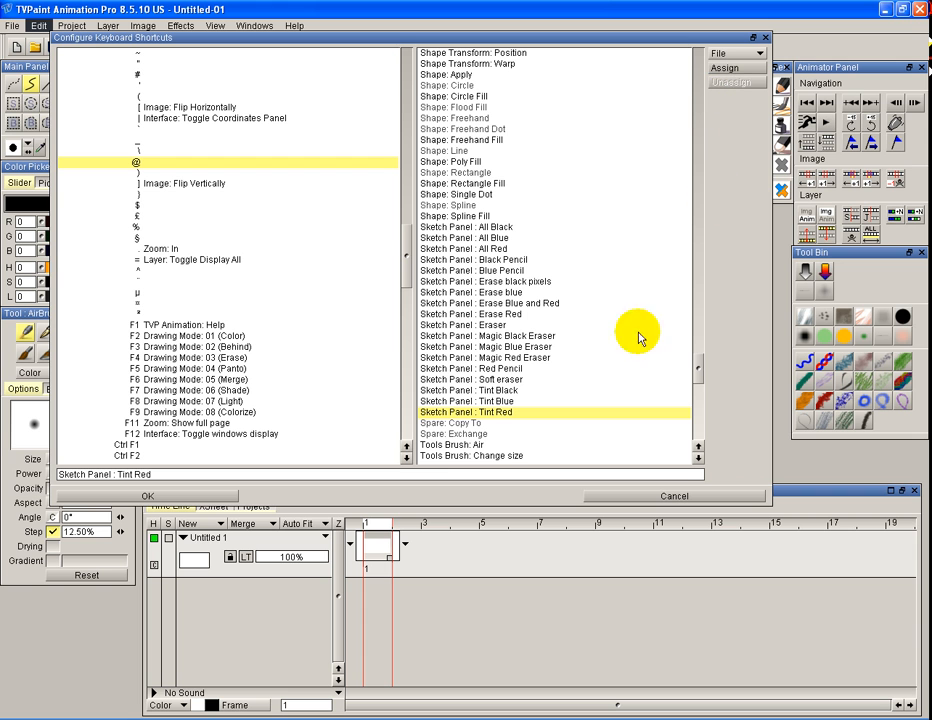
pyautogui.moveTo(407, 262); pyautogui.dragTo(405, 88)
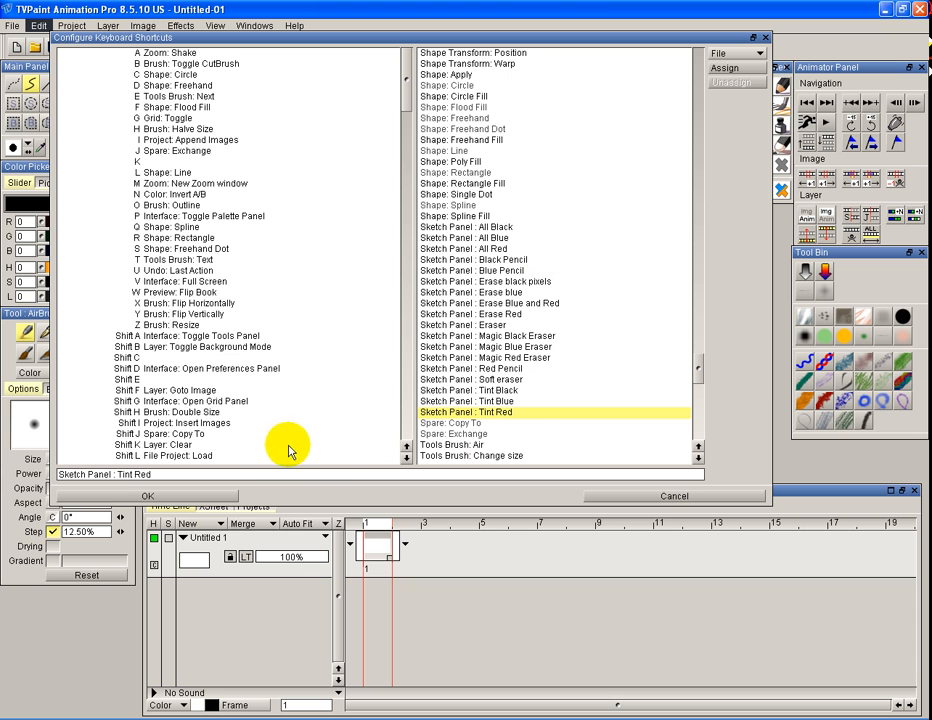
pyautogui.click(641, 495)
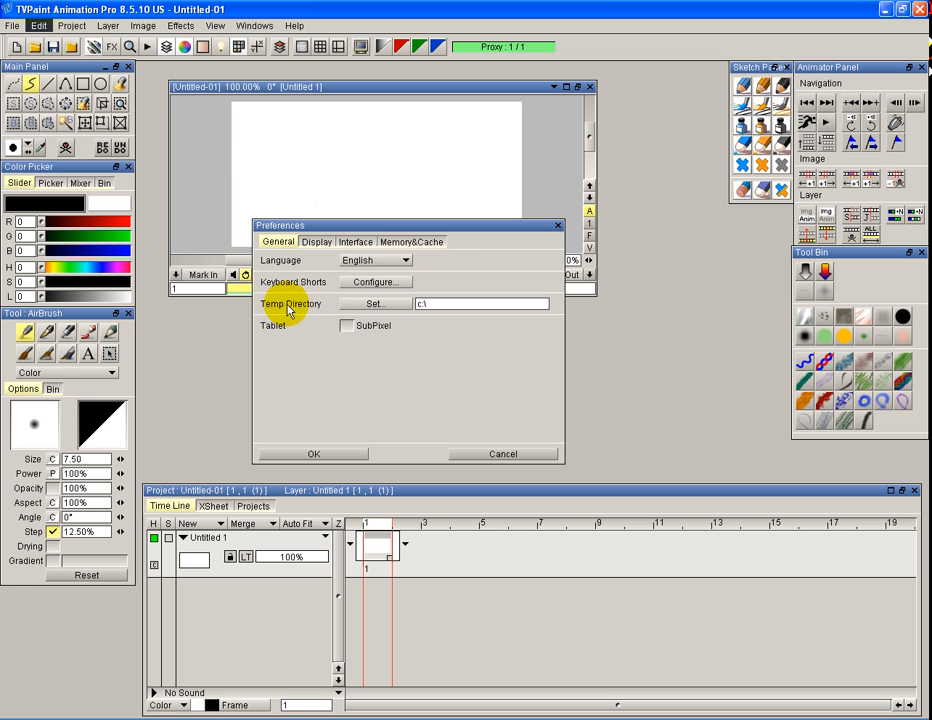
# Reopen the shortcut configuration, pick the K key and Shape: Poly Fill, view the keymap file options, and cancel without assigning
pyautogui.click(375, 282)
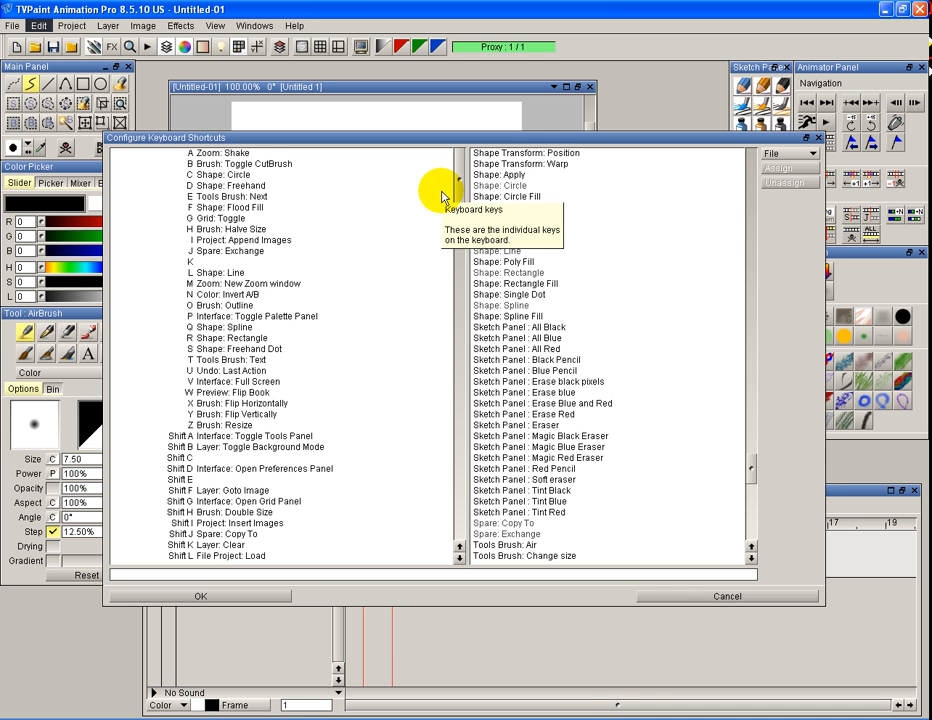
pyautogui.click(662, 594)
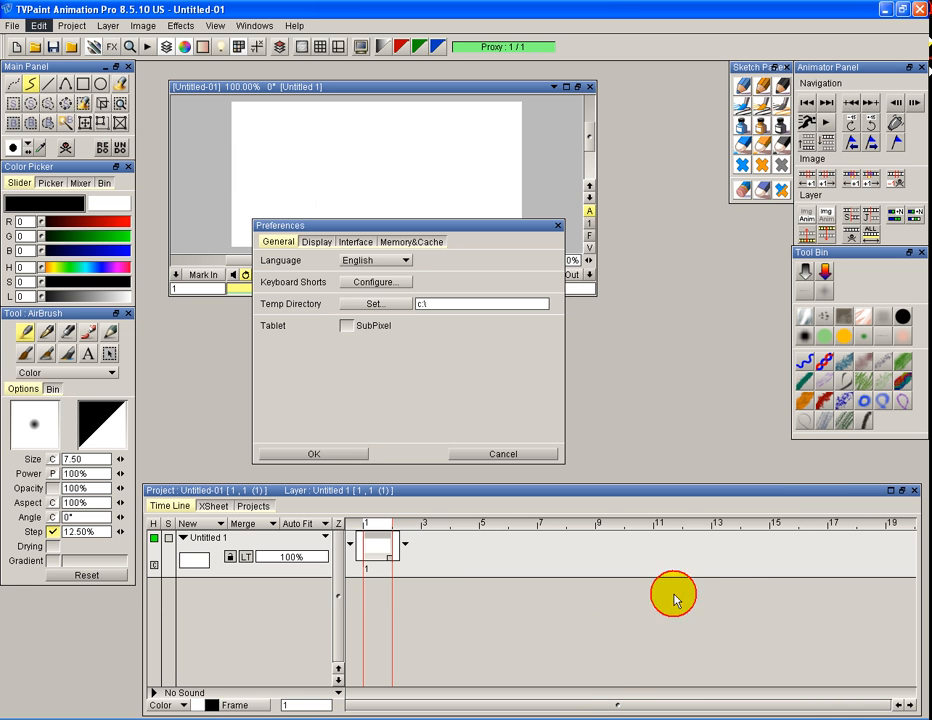
pyautogui.click(357, 283)
pyautogui.click(228, 285)
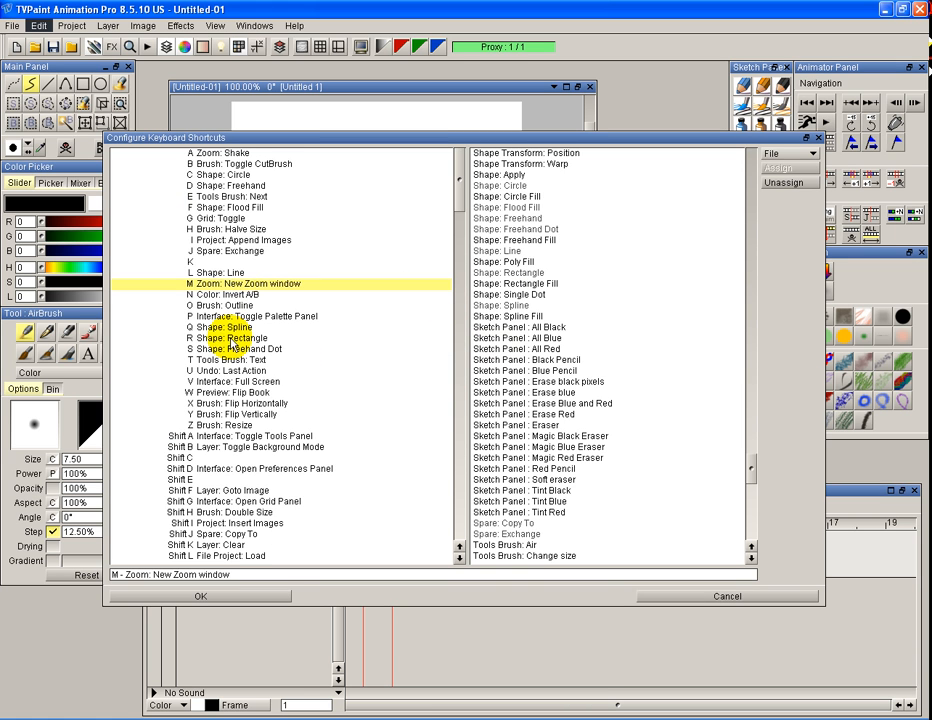
pyautogui.click(236, 390)
pyautogui.click(212, 264)
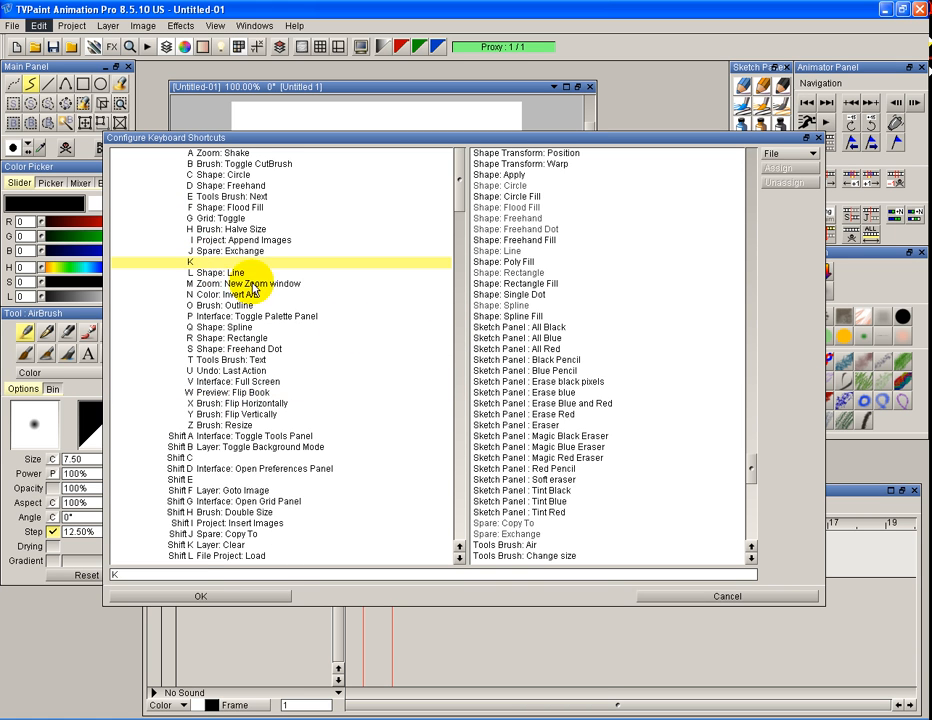
pyautogui.click(530, 262)
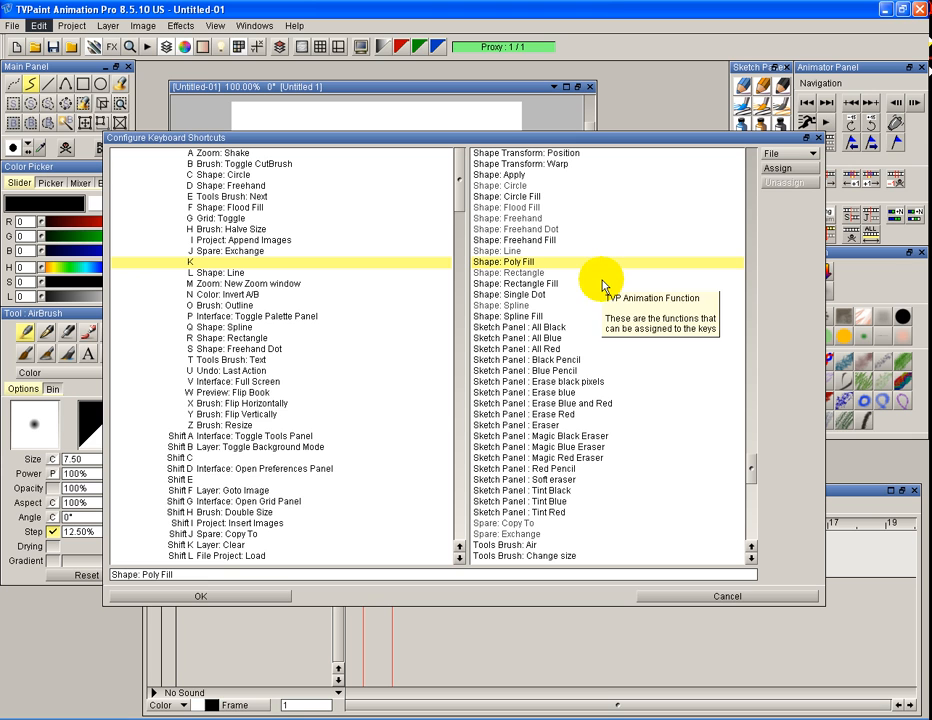
pyautogui.click(788, 155)
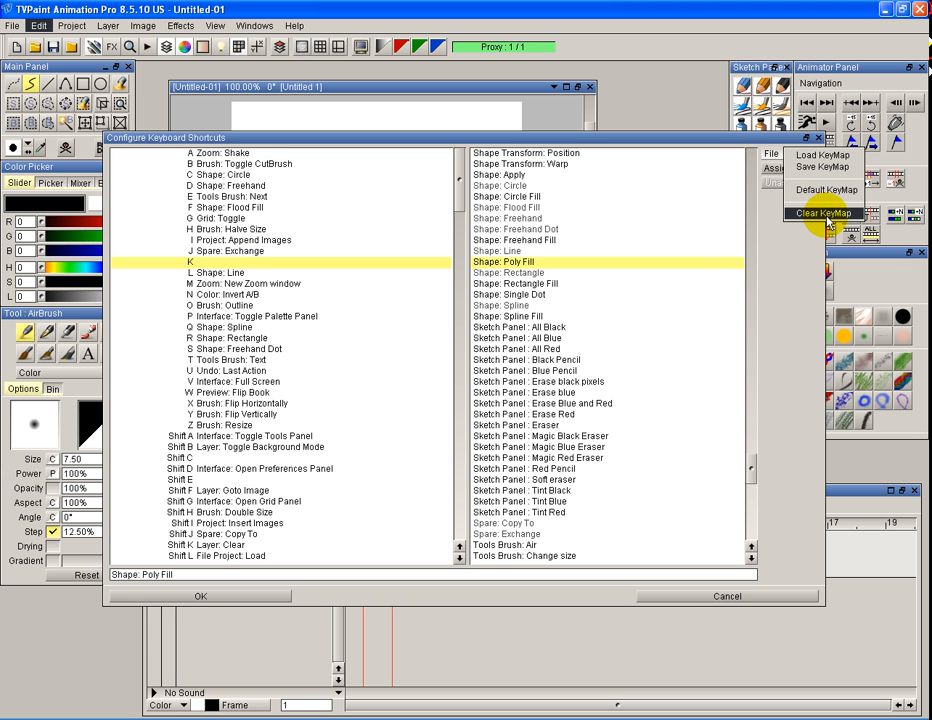
pyautogui.click(668, 599)
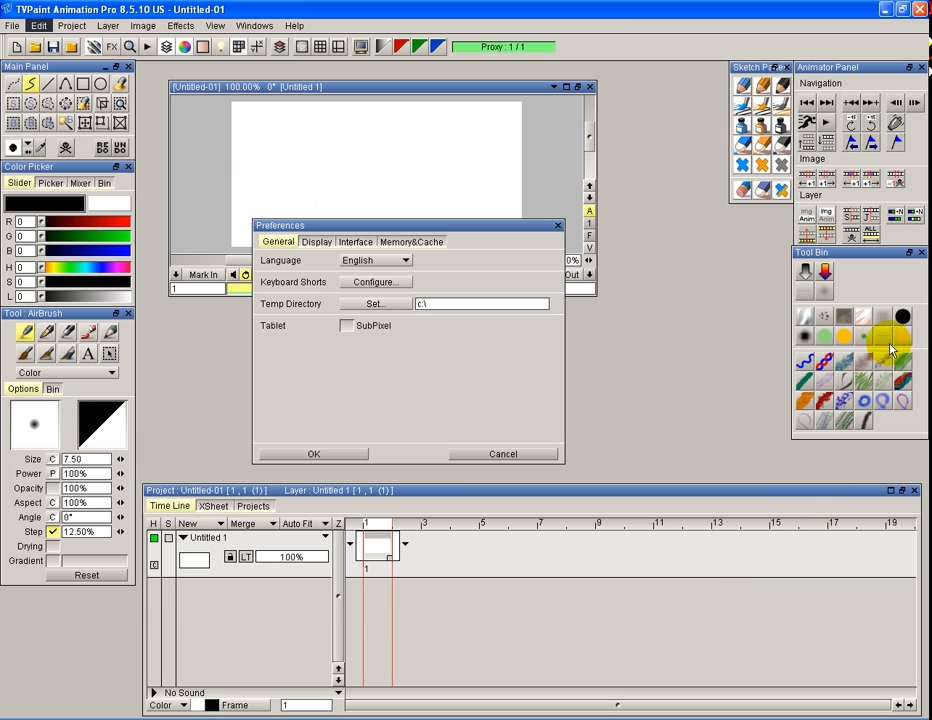